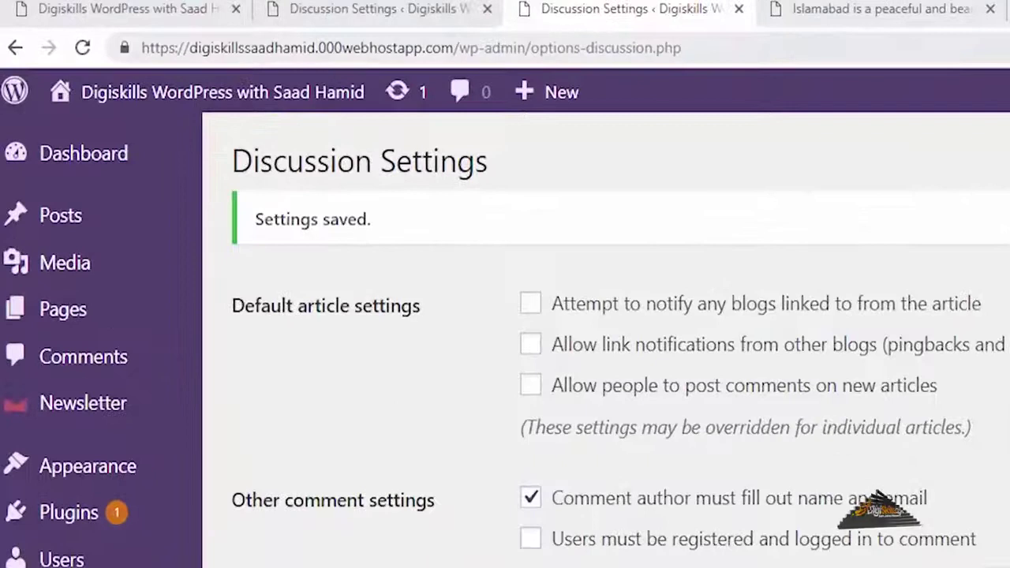
Step: Open Google in a new tab and run an image search for "pakistan beautiful image"
click(644, 5)
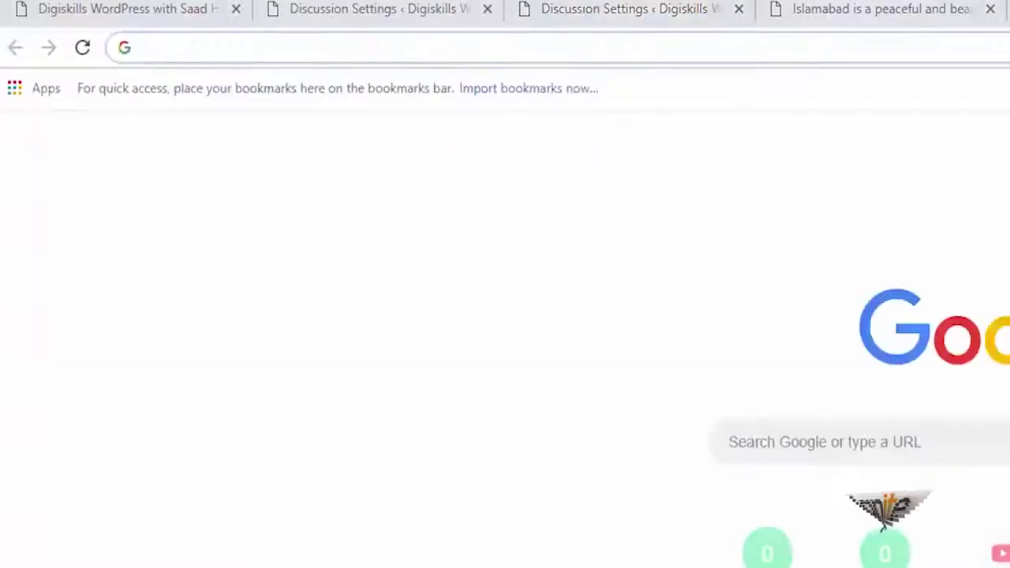
text(googl)
key(Return)
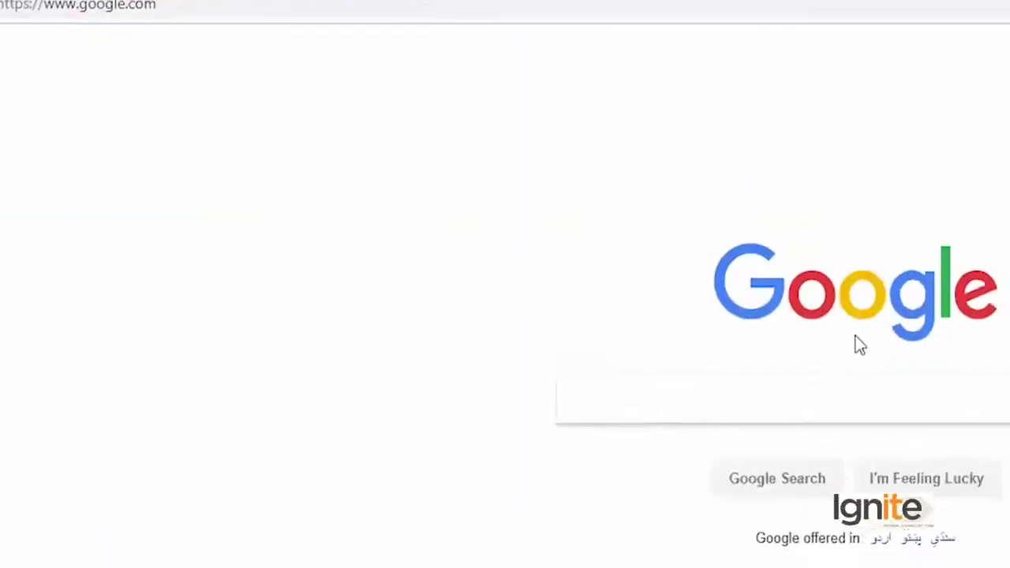
text(pakis)
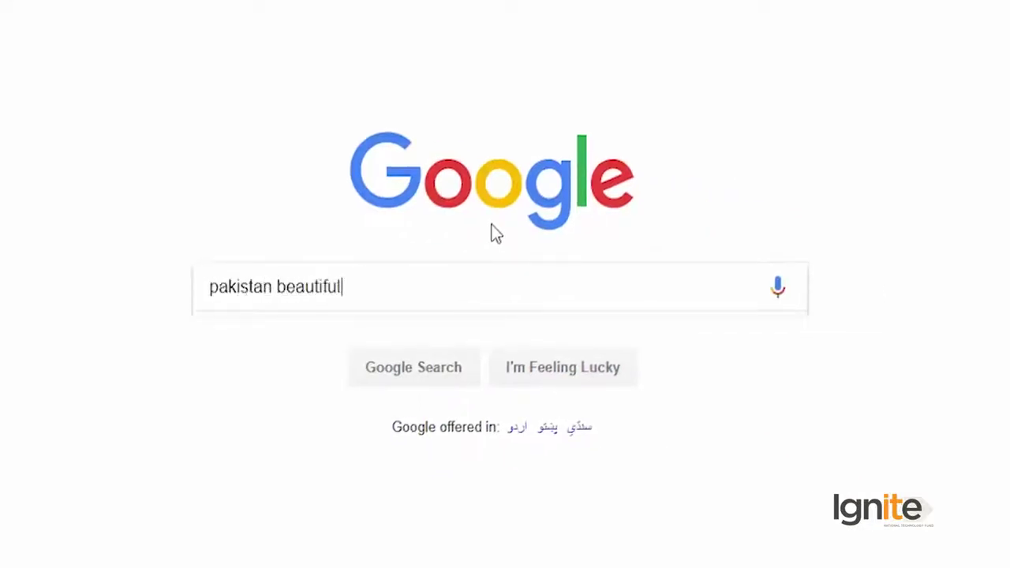
text(tan beautiful image)
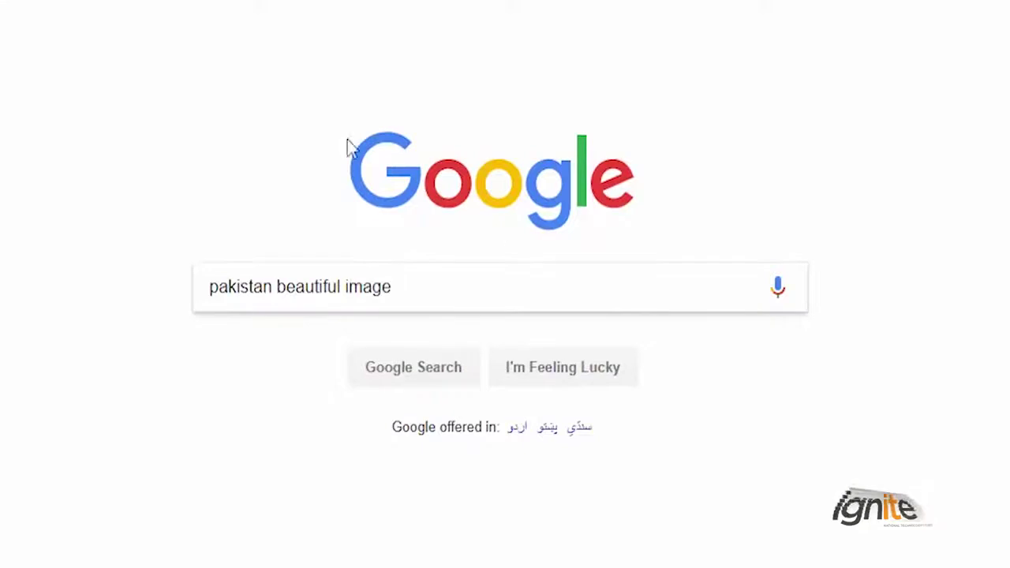
key(Return)
click(126, 93)
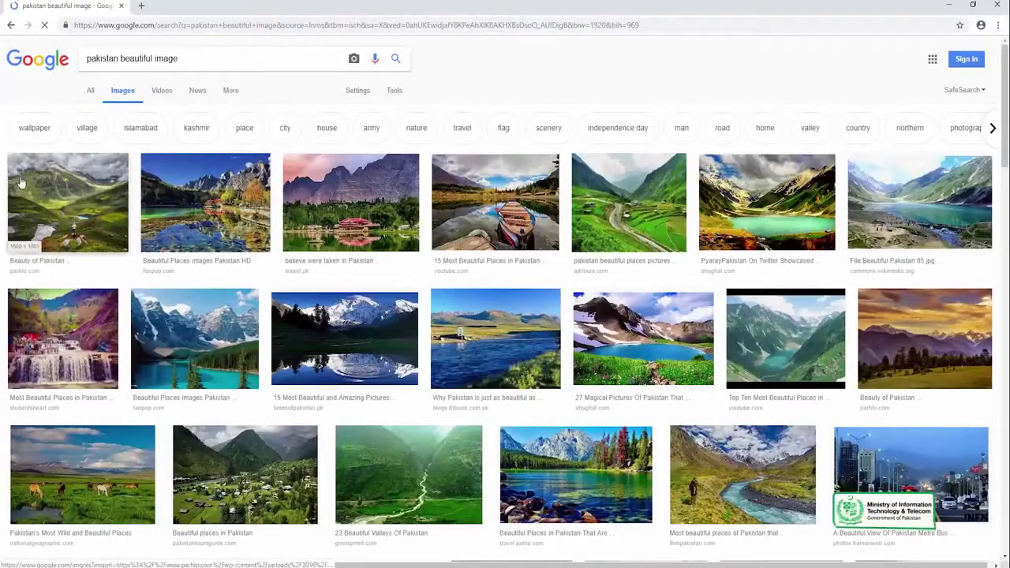
Step: Open the first image result, the green mountain valley, and save it as a JPEG in the Downloads folder under its suggested name
click(61, 180)
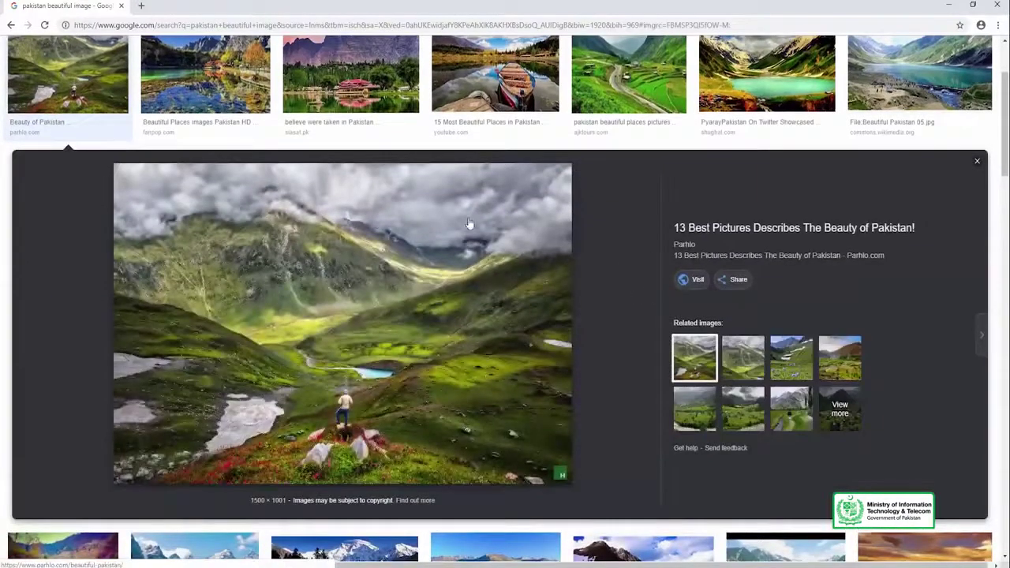
right_click(370, 225)
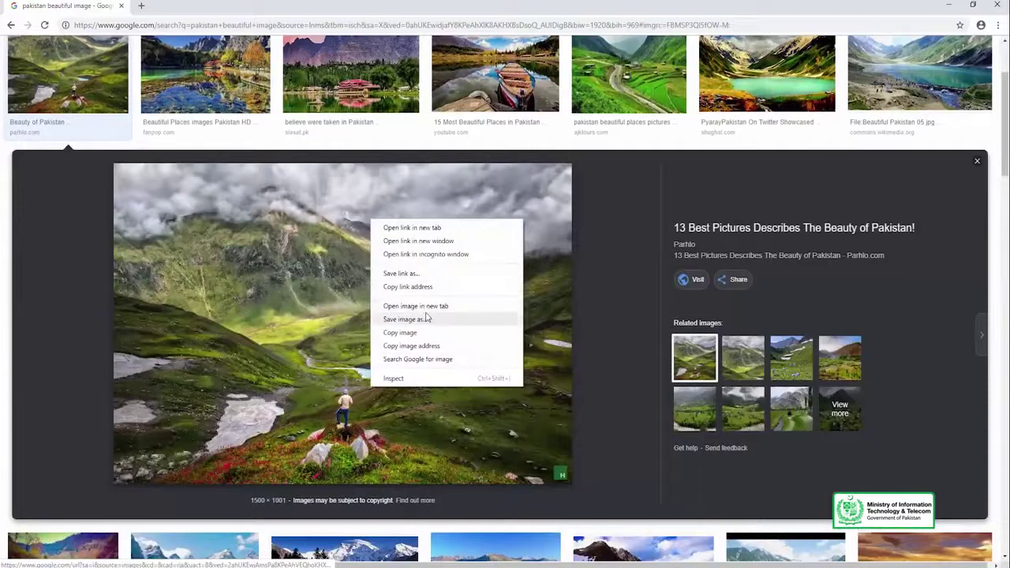
click(426, 319)
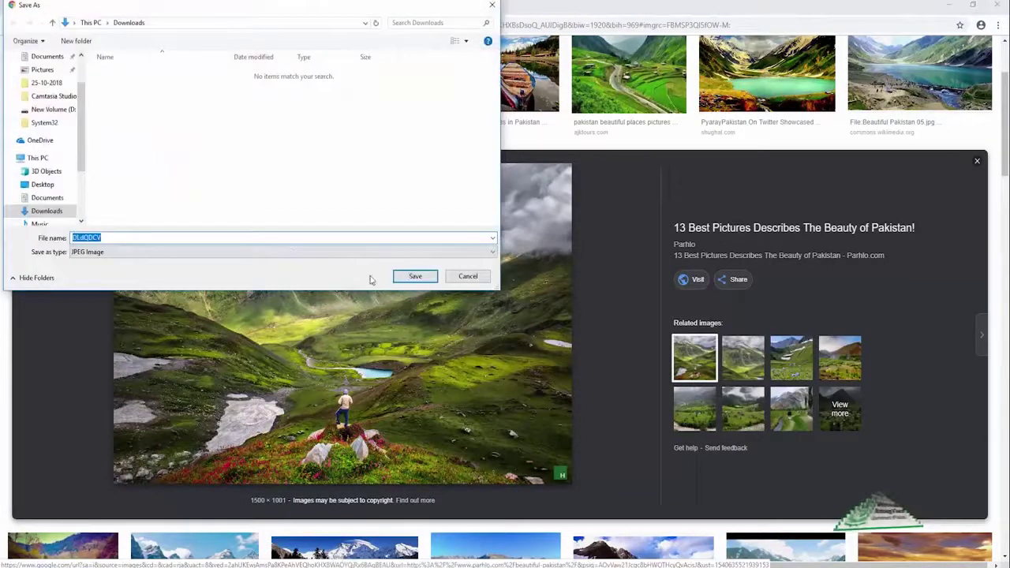
click(413, 279)
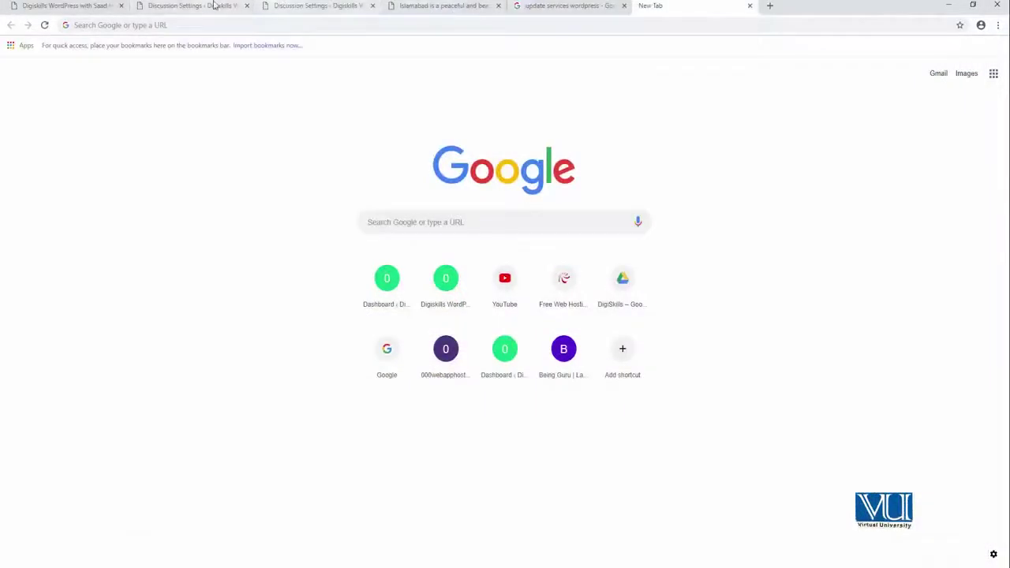
Step: Upload DLdQDCV from the Downloads folder to the WordPress Media Library and view its attachment details
click(213, 5)
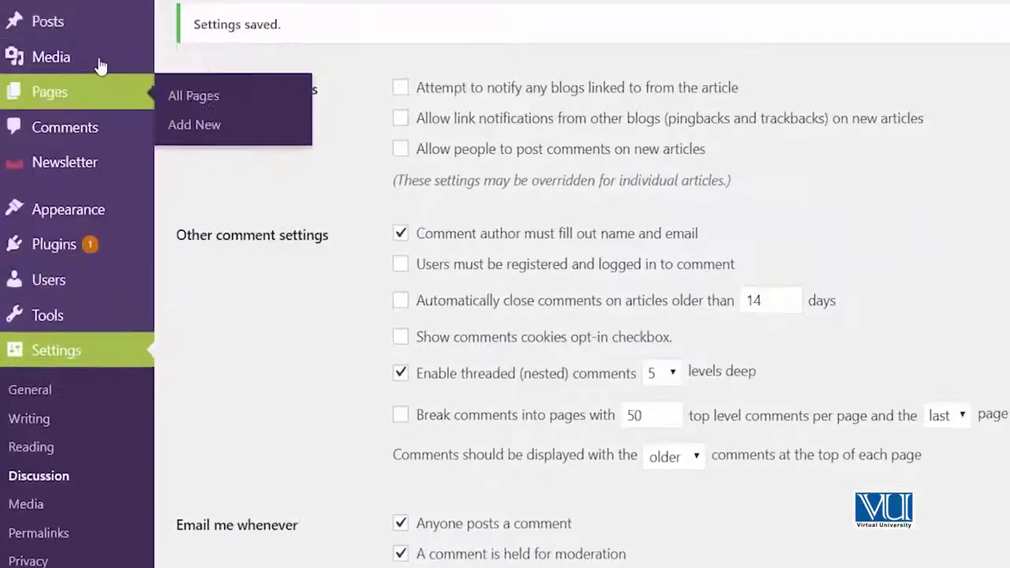
mouse_move(100, 64)
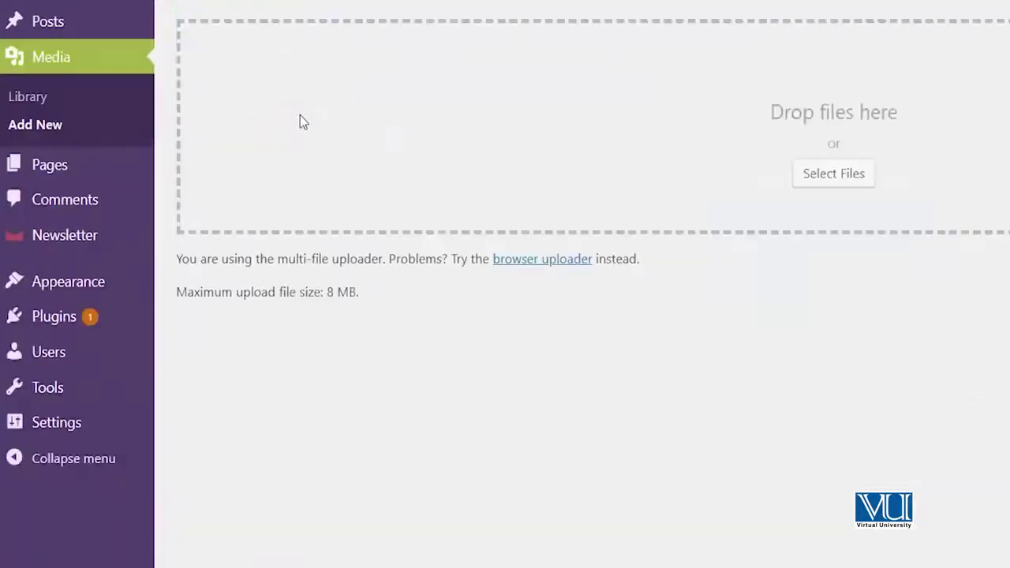
click(817, 181)
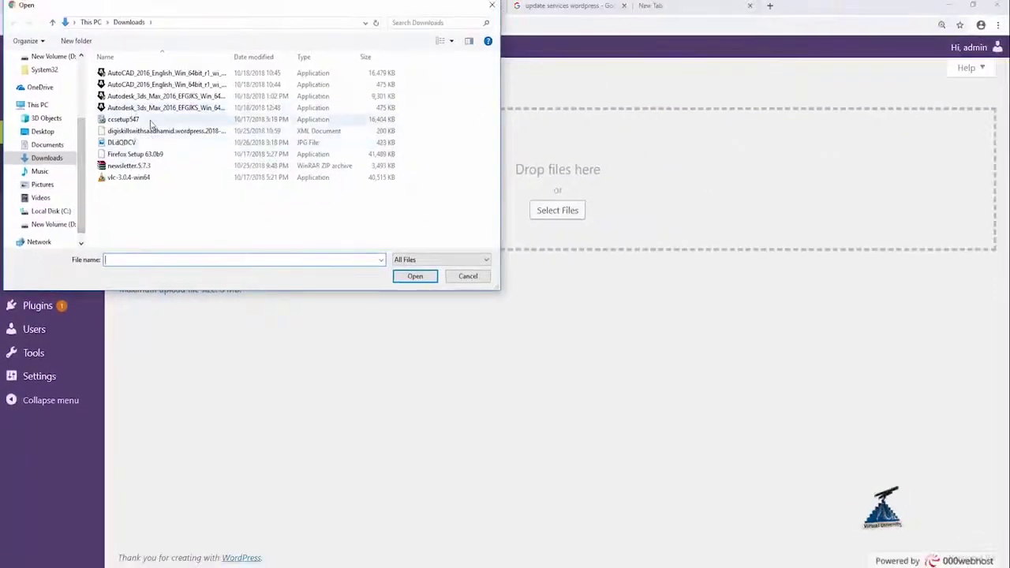
click(149, 143)
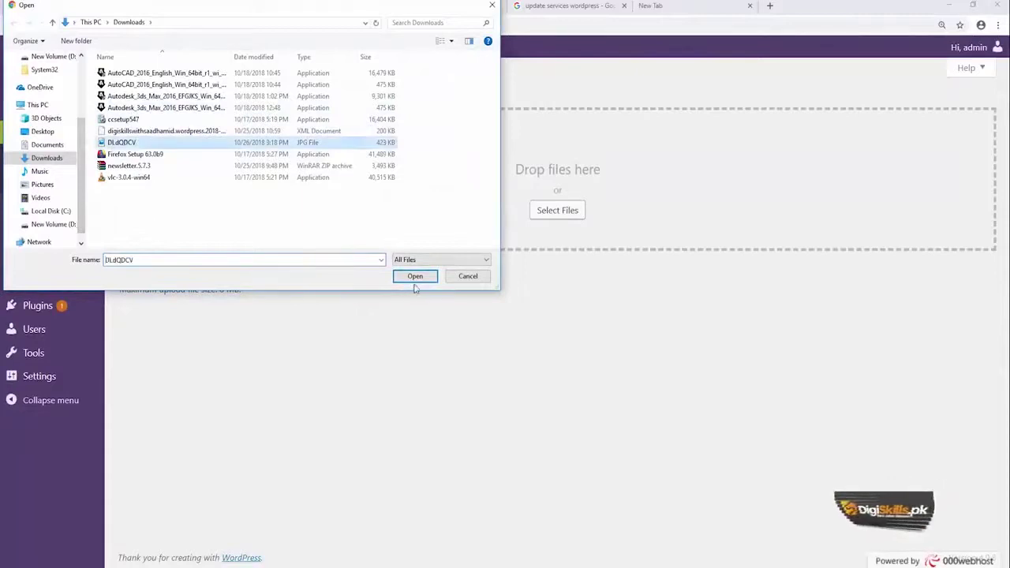
click(414, 280)
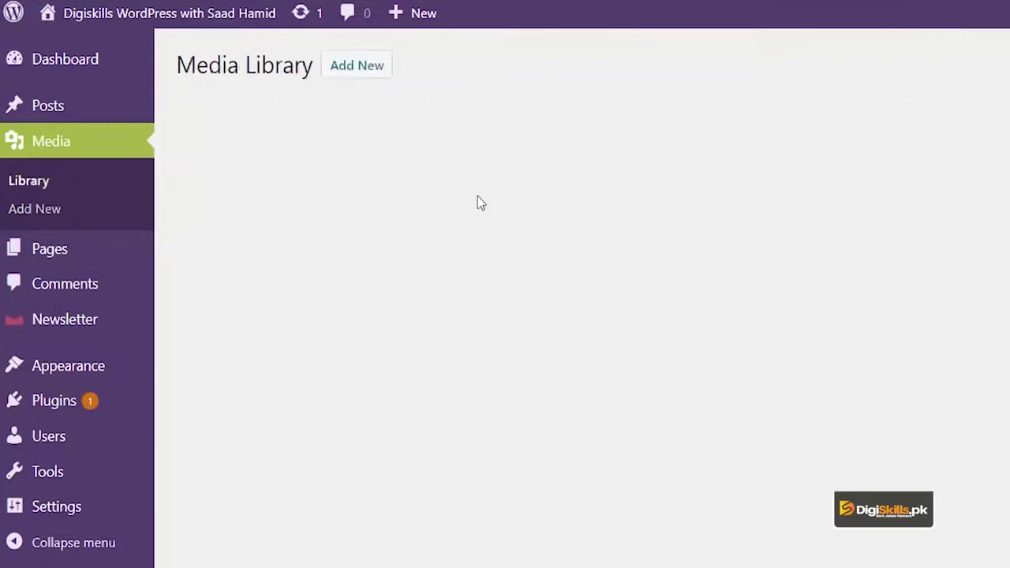
click(277, 218)
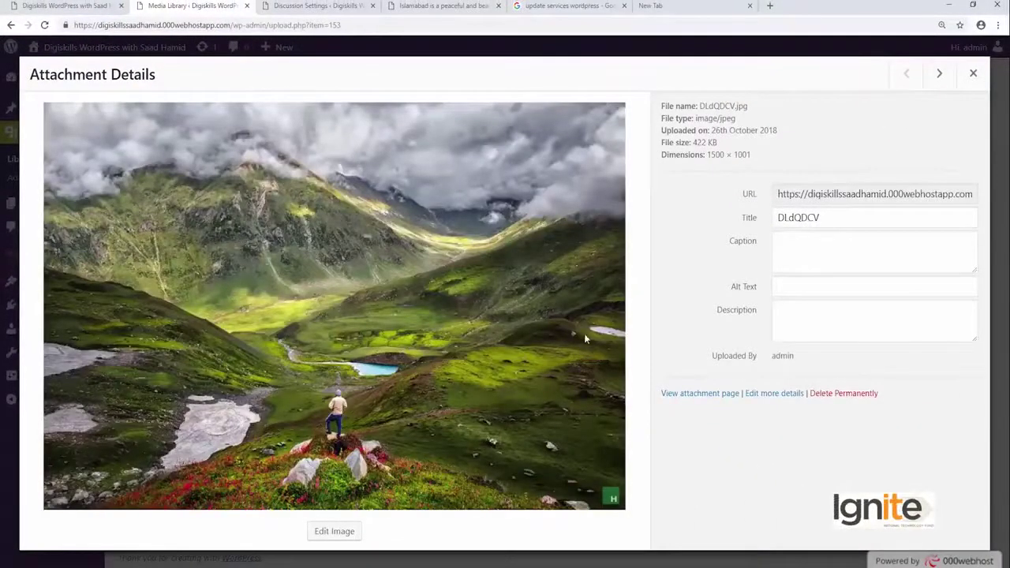
click(972, 72)
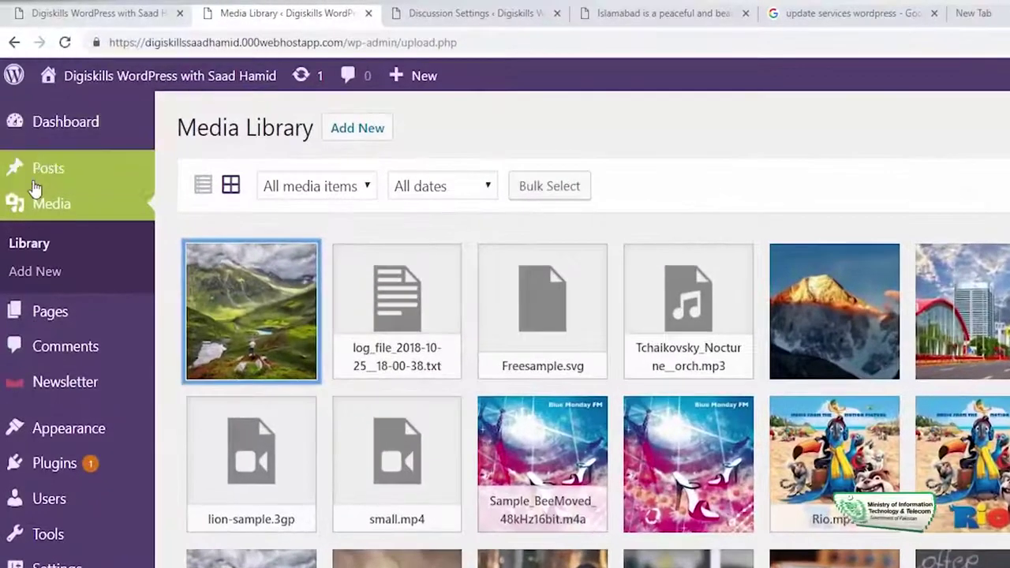
Step: Open the editor for a new post in a separate browser tab
mouse_move(33, 109)
right_click(179, 205)
click(209, 214)
click(440, 23)
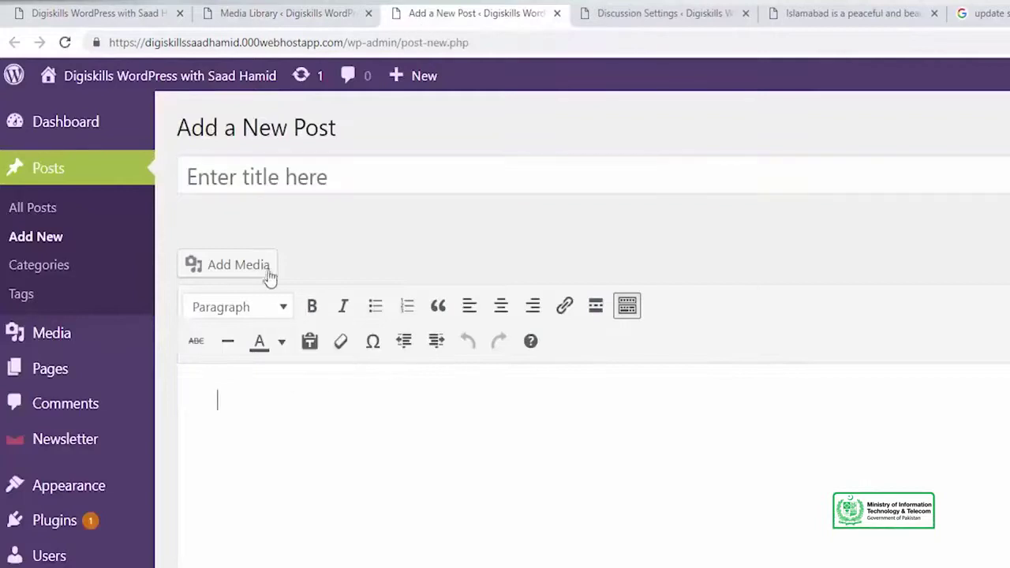
Step: Insert the uploaded valley image into the post at Thumbnail size, 150 × 150, and delete it from the post
click(268, 268)
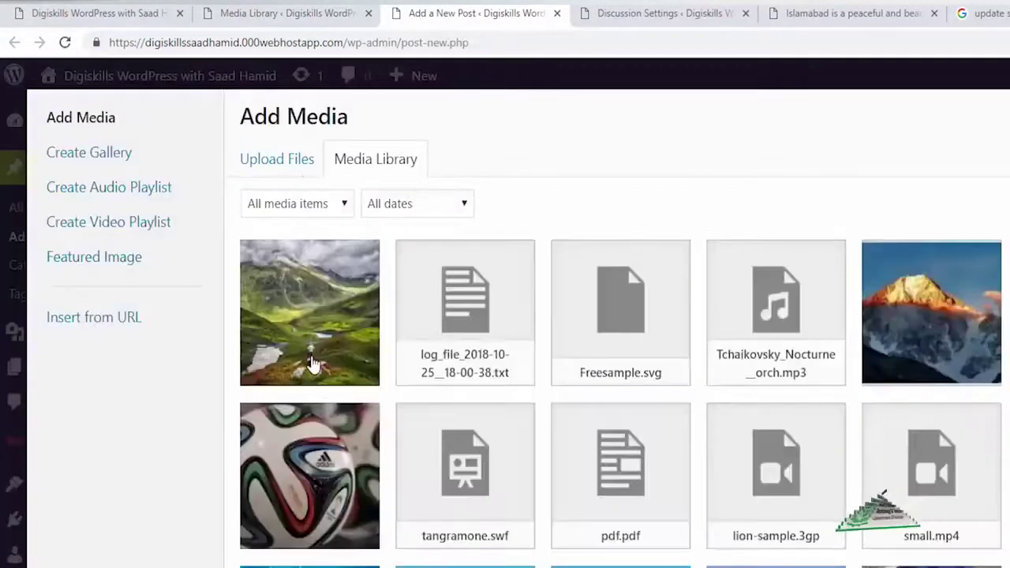
click(315, 356)
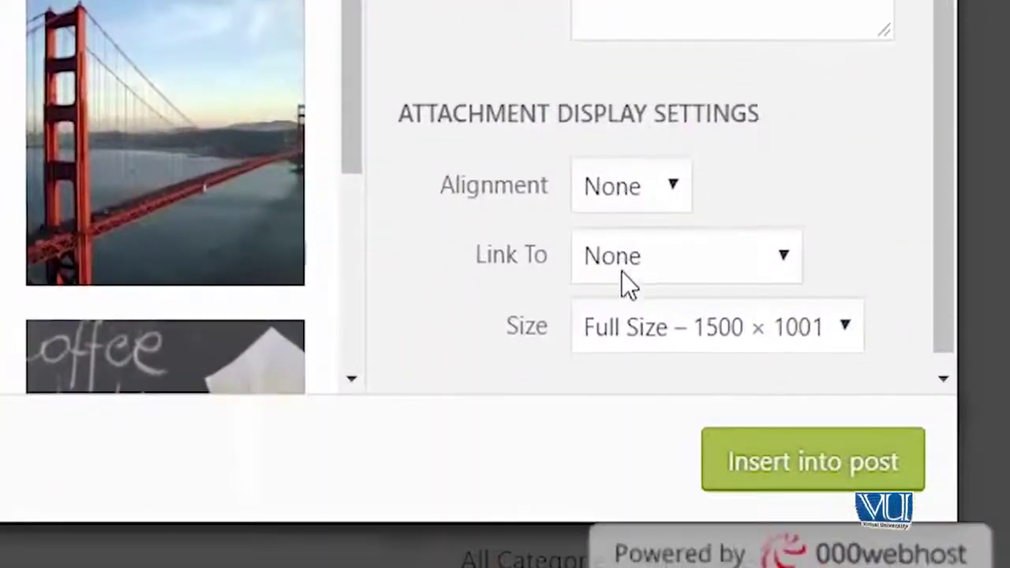
scroll(906, 477, down, 1)
click(899, 535)
click(615, 363)
click(798, 477)
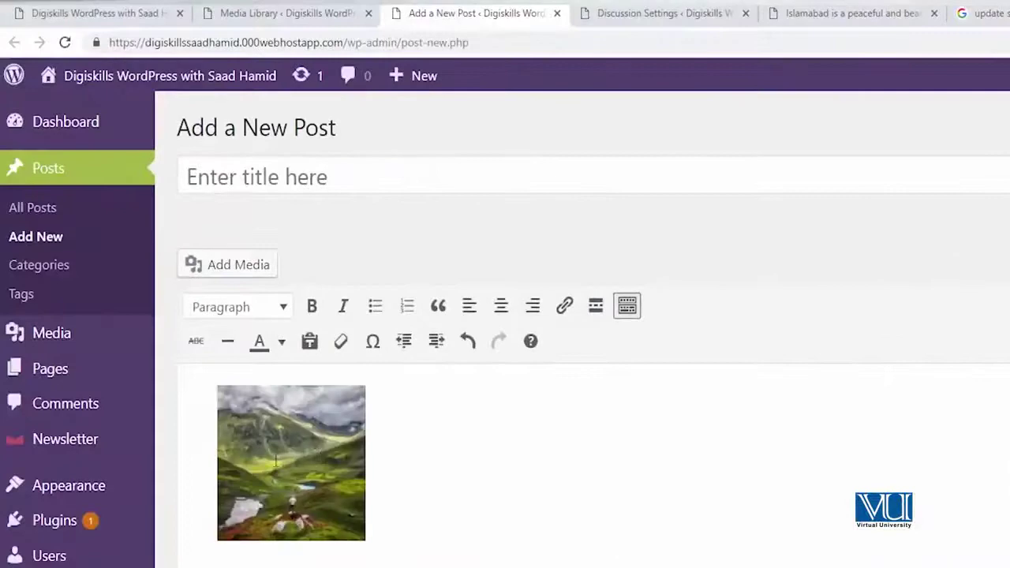
click(276, 456)
key(Delete)
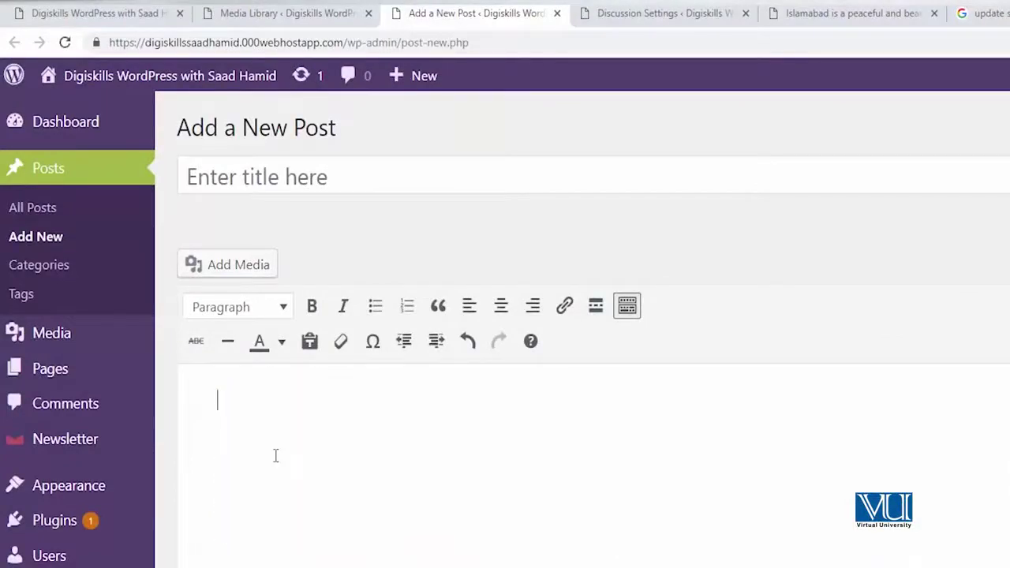
Step: Insert the valley image into the post at Medium size, 300 × 200
click(180, 264)
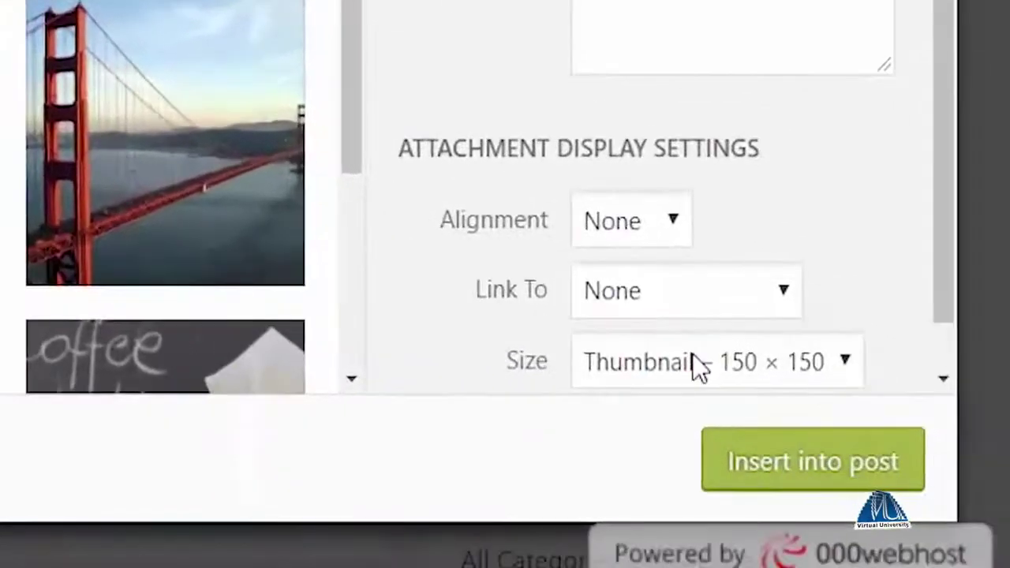
click(749, 399)
click(739, 472)
click(816, 496)
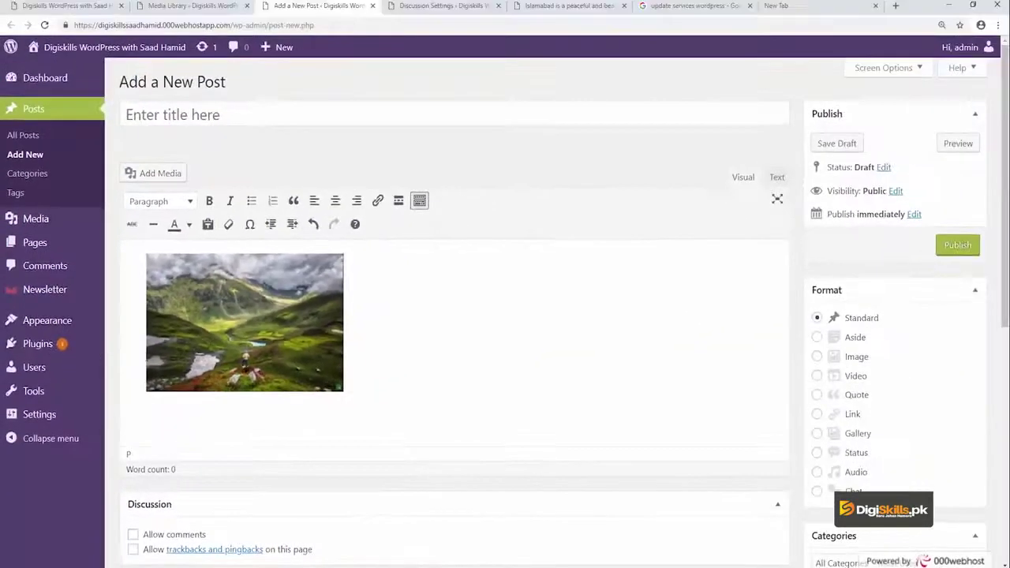
Step: Leave the unsaved post and open the site's Media Settings
click(63, 359)
click(555, 88)
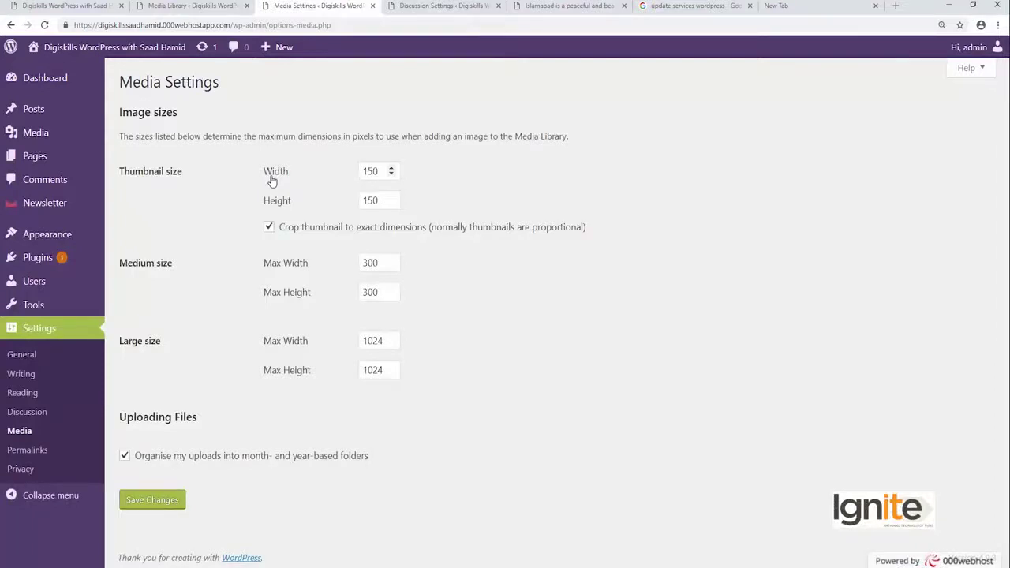
click(23, 432)
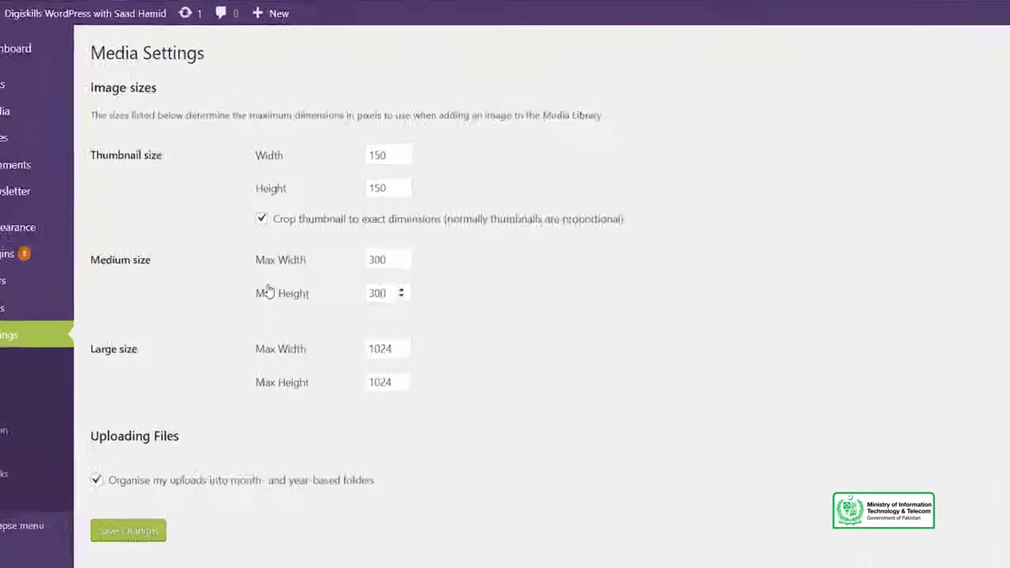
Step: Turn off cropping thumbnails to exact dimensions, set the thumbnail width and height to 50, and save the media settings
click(265, 201)
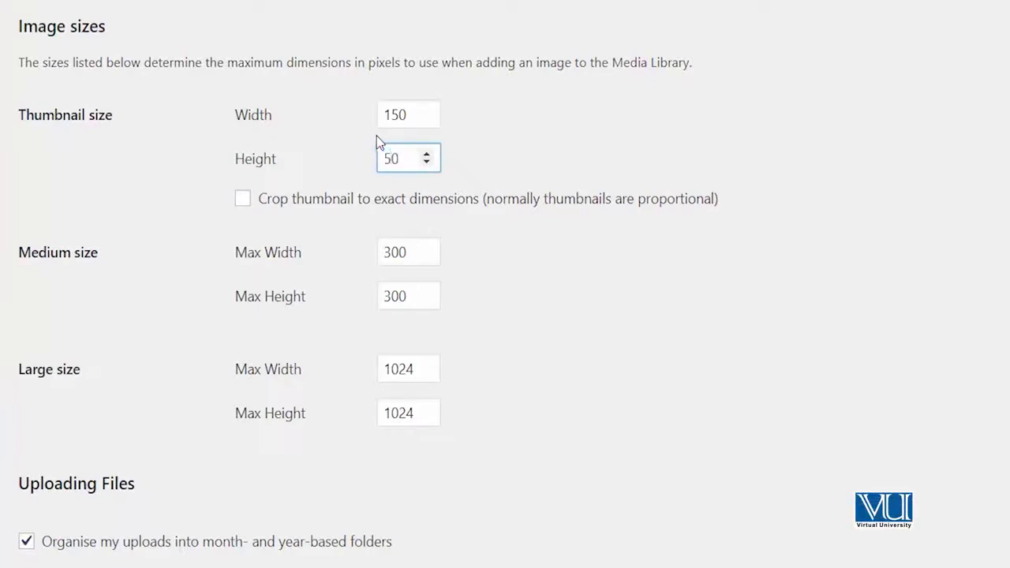
click(426, 119)
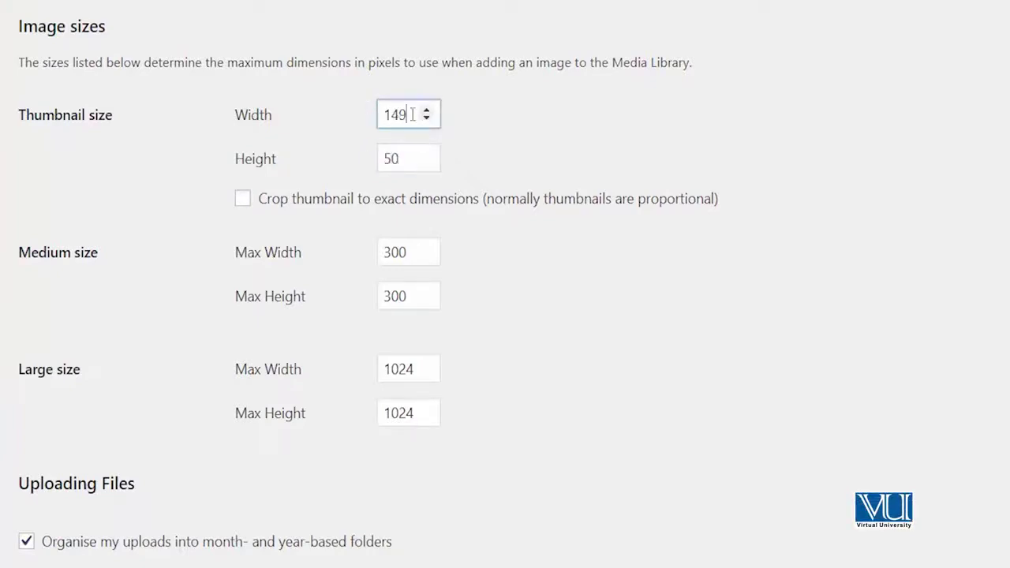
text(50)
scroll(260, 187, down, 1)
click(108, 537)
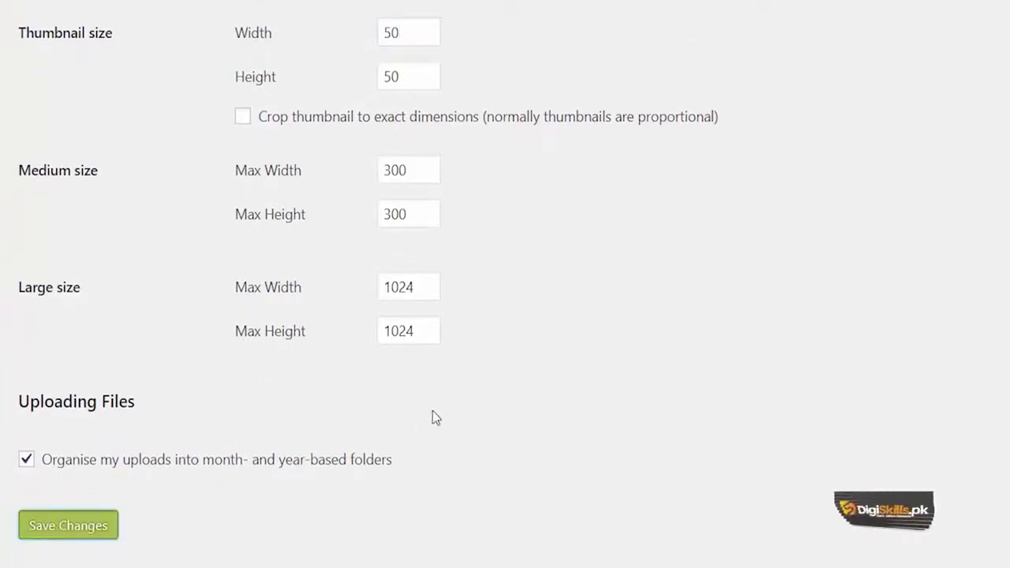
Step: Start a new post and permanently delete DLdQDCV.jpg through its media picker
mouse_move(85, 146)
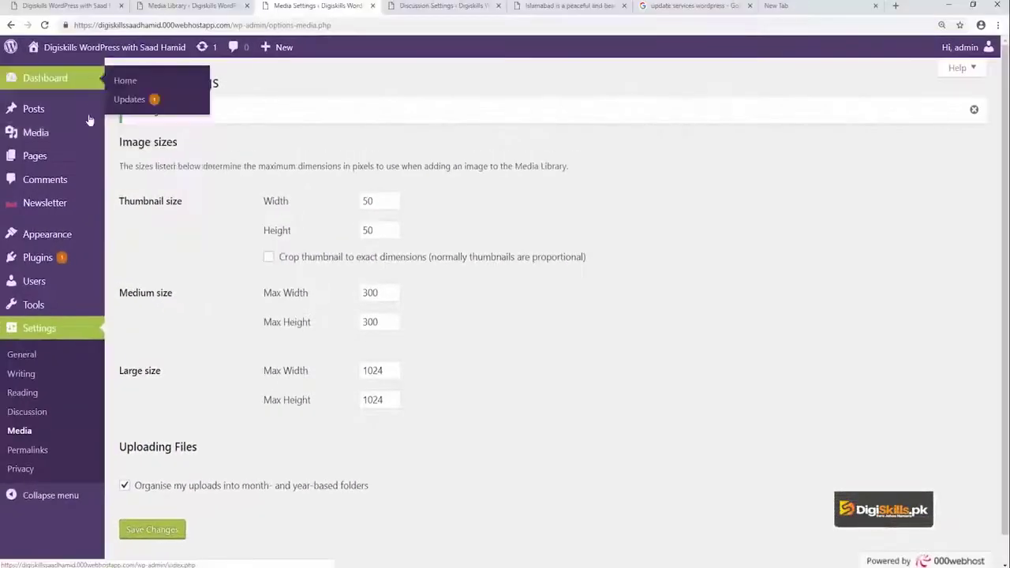
mouse_move(93, 118)
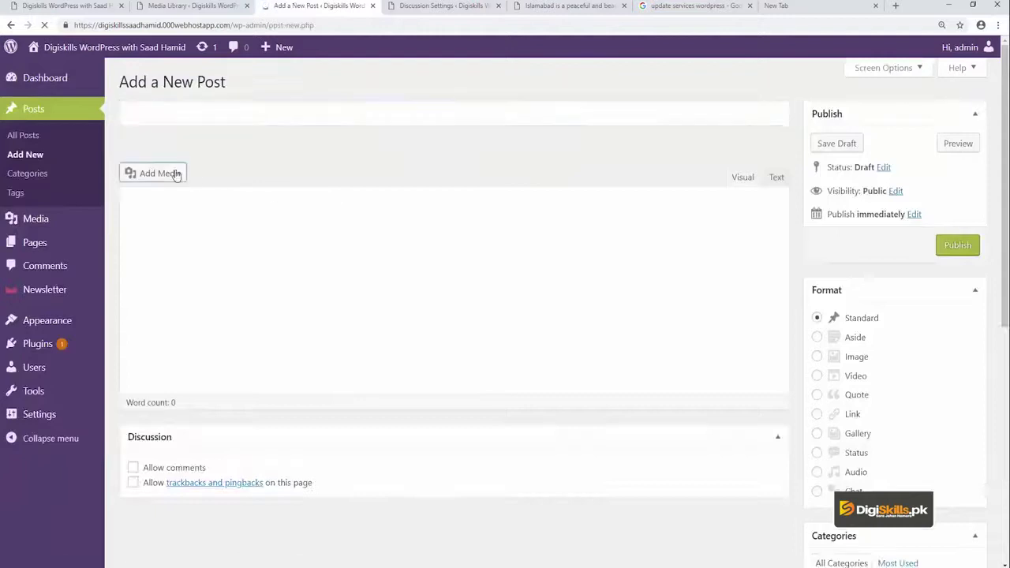
click(175, 173)
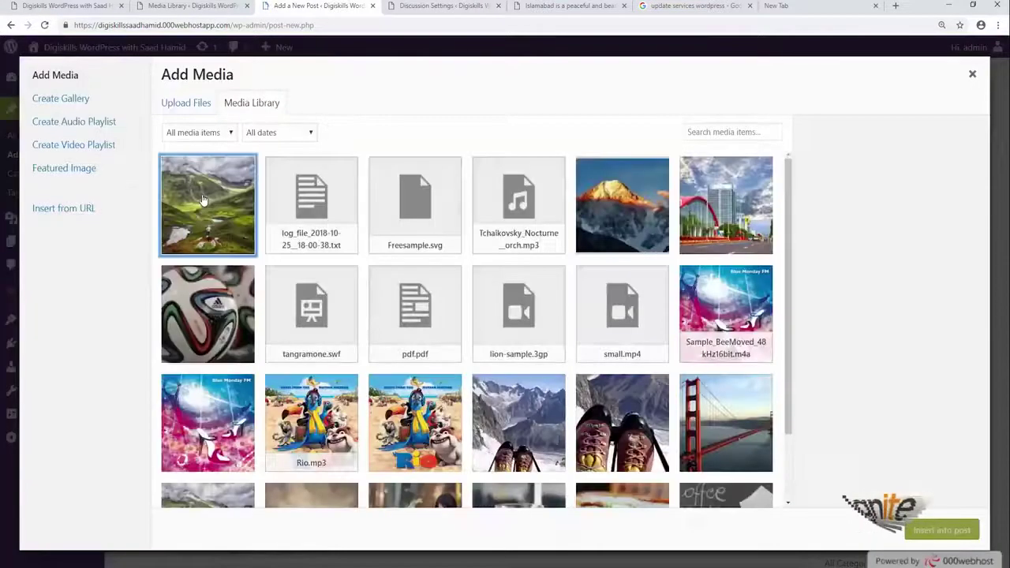
click(203, 198)
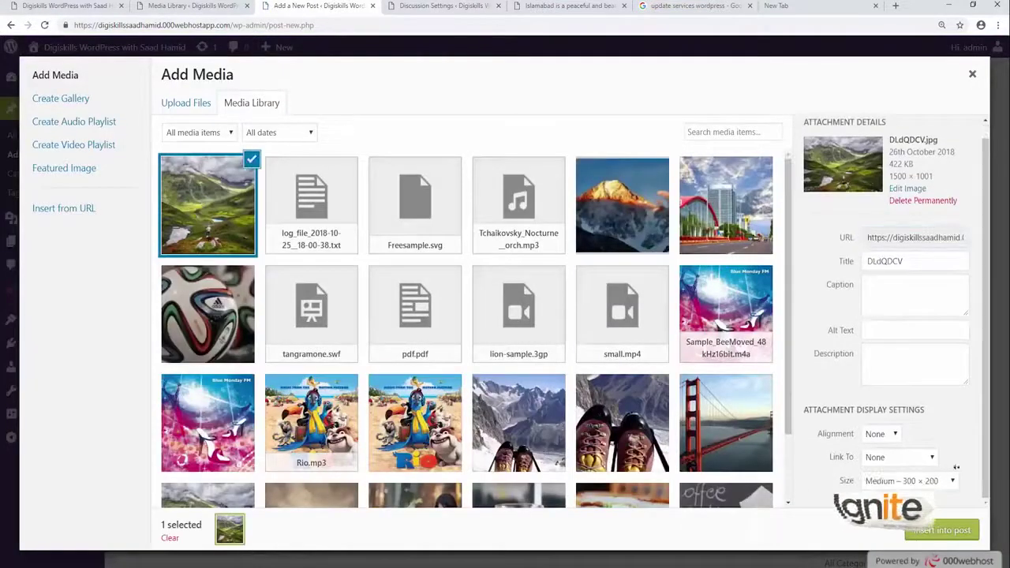
click(921, 200)
click(555, 111)
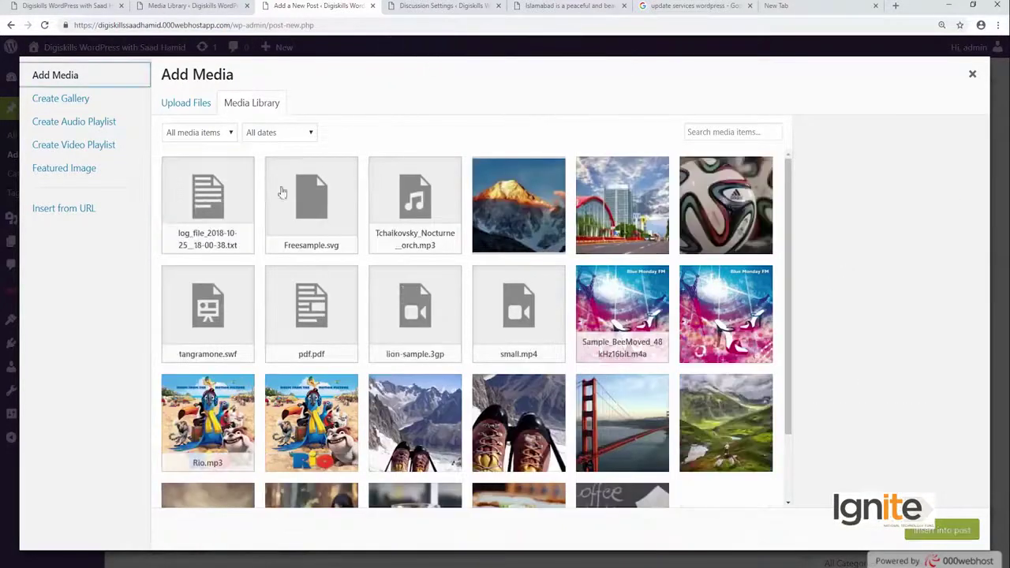
Step: Upload the downloaded DLdQDCV image again from within the new post's media picker
click(179, 105)
click(525, 302)
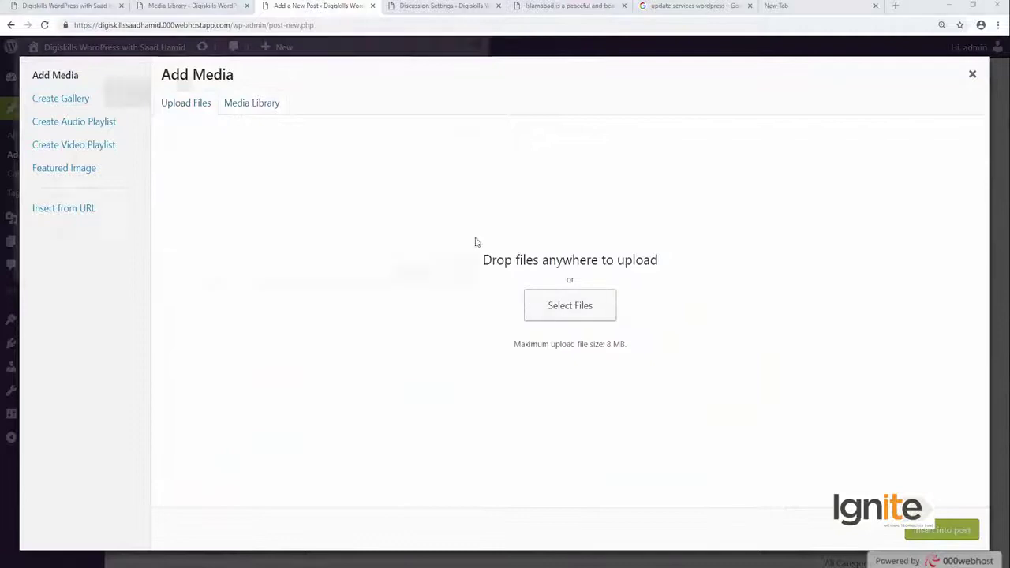
double_click(122, 89)
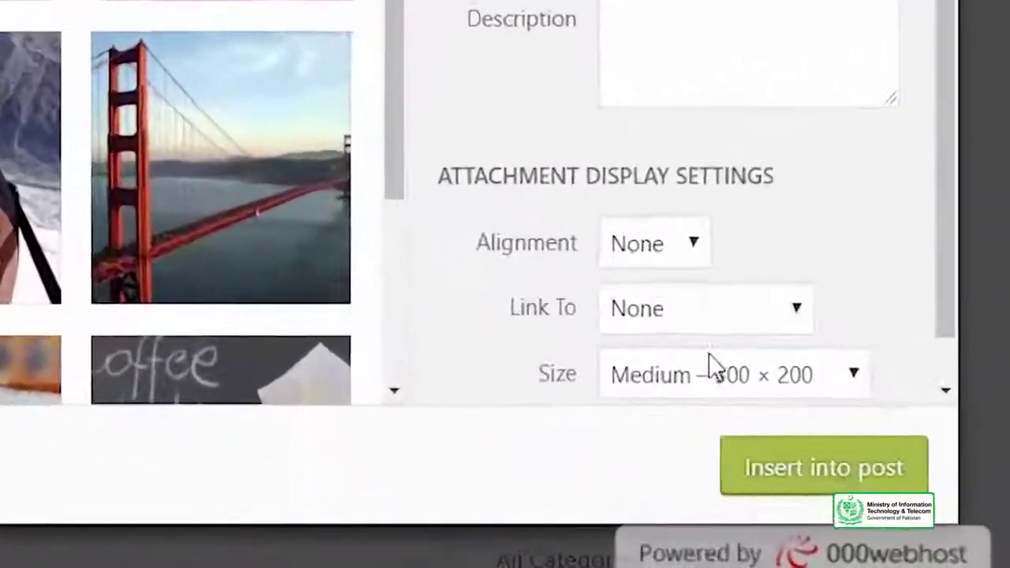
Step: Insert the re-uploaded image into the new post at the Thumbnail – 50 × 33 size
click(701, 381)
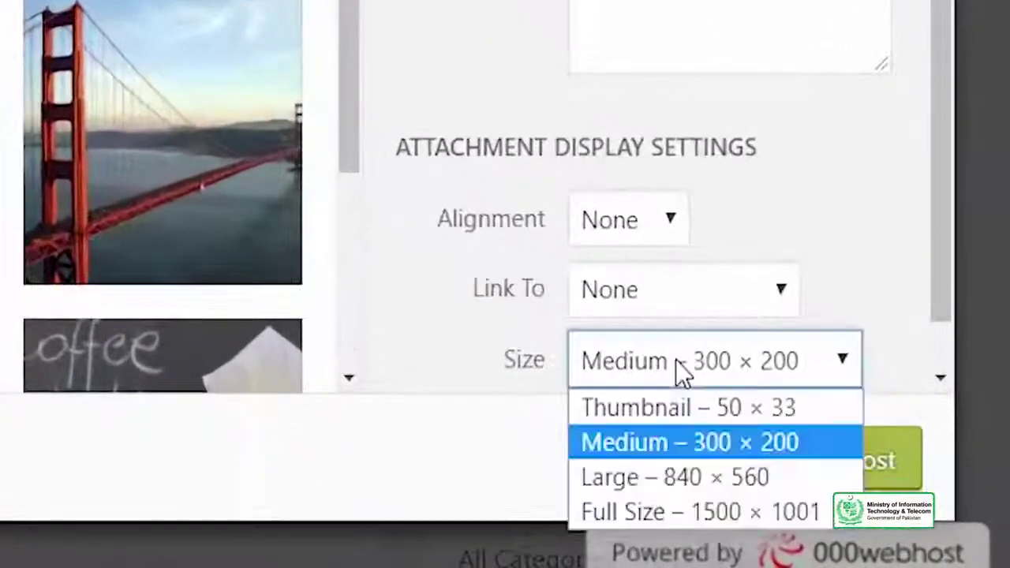
click(709, 420)
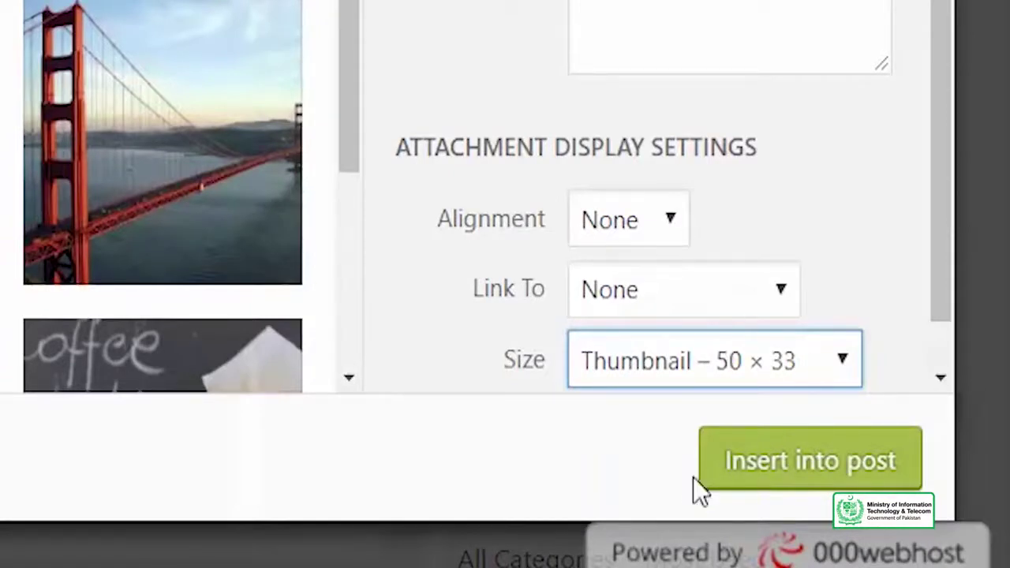
click(732, 469)
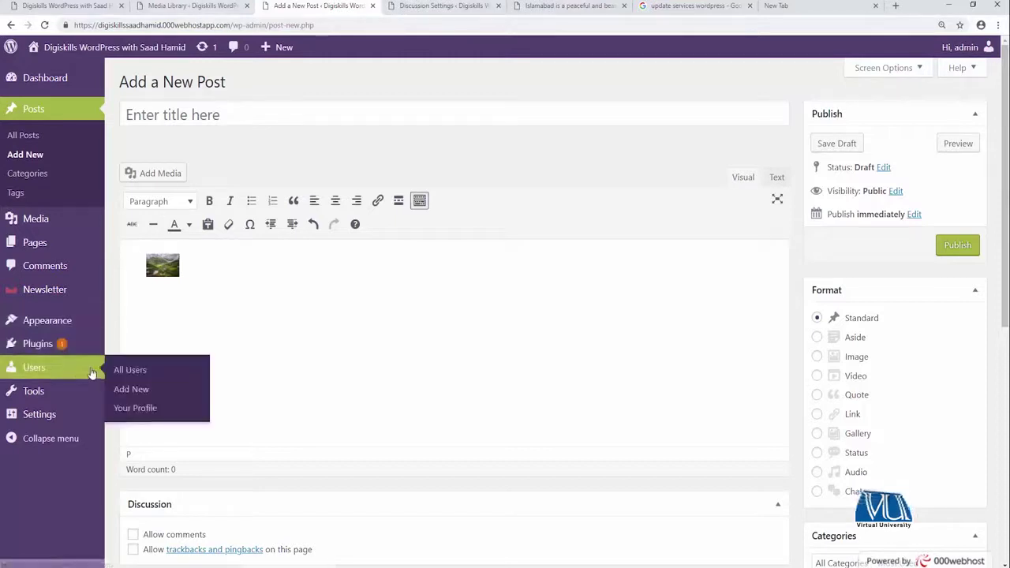
Step: Return to the Media Settings page, discarding the unsaved post that contains the thumbnail
mouse_move(111, 418)
click(146, 495)
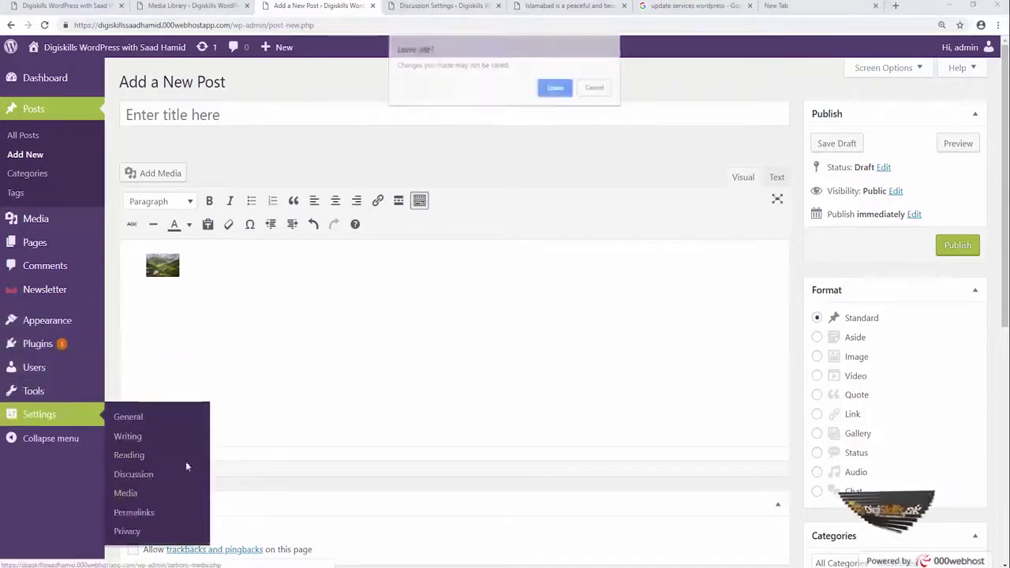
click(556, 85)
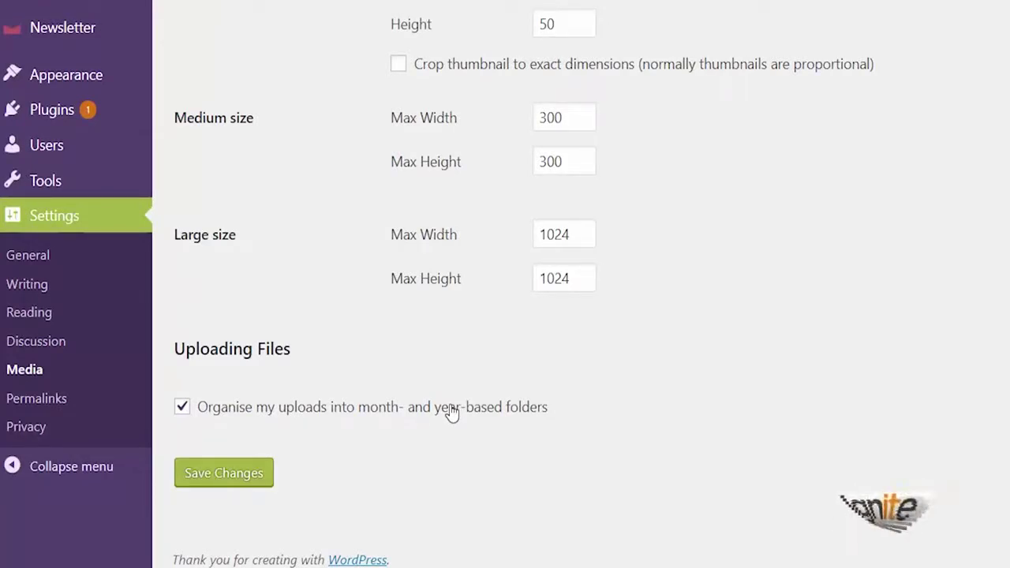
Step: Open the page for adding new plugins and enter "auto generate thum" as the plugin search keyword
mouse_move(127, 114)
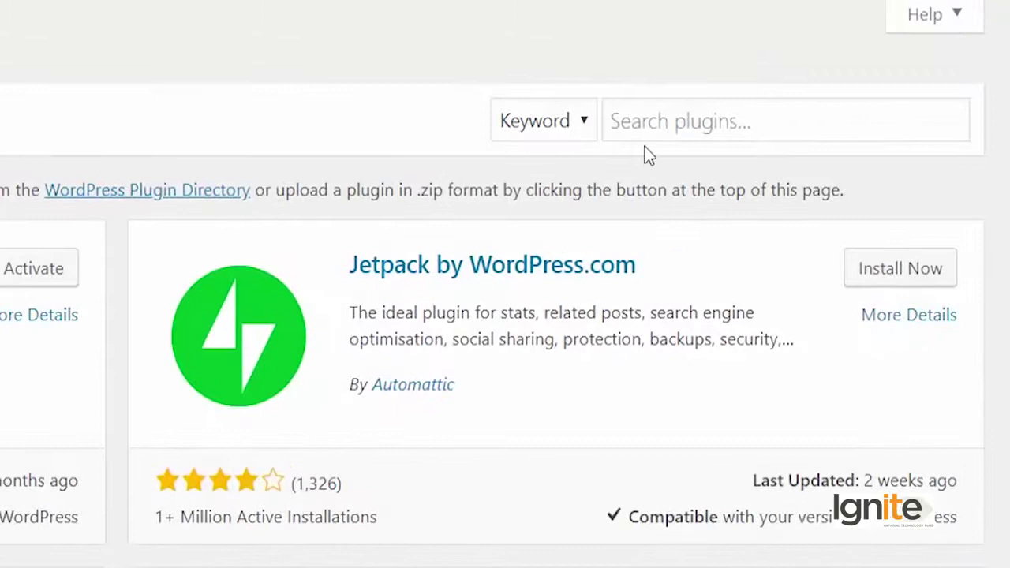
click(657, 118)
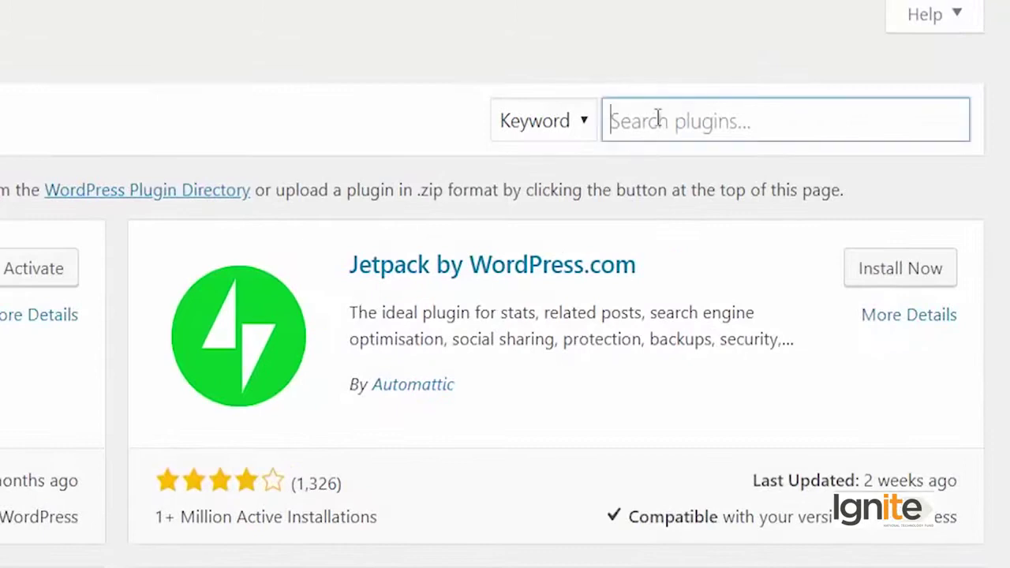
text(auto generate thum)
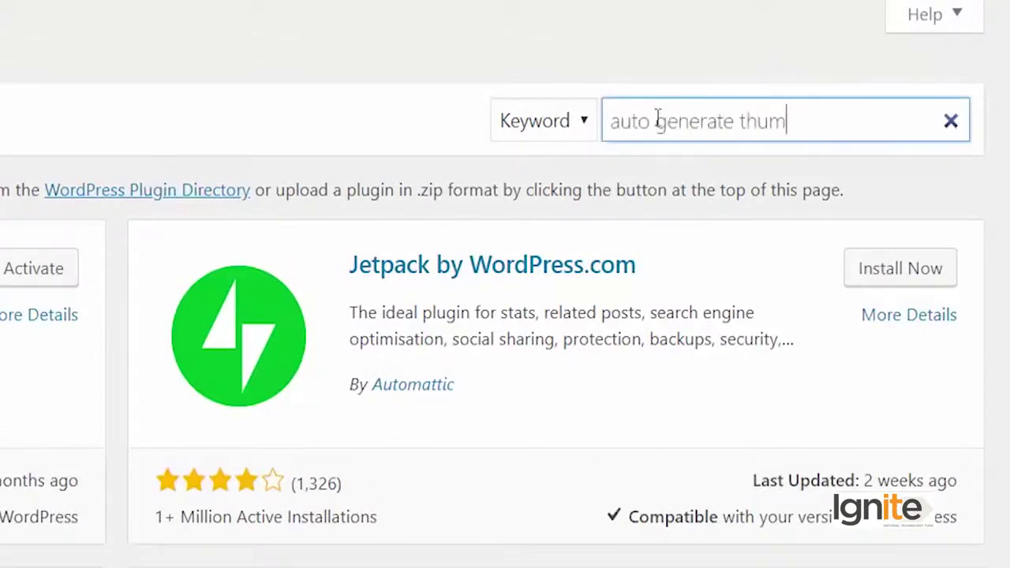